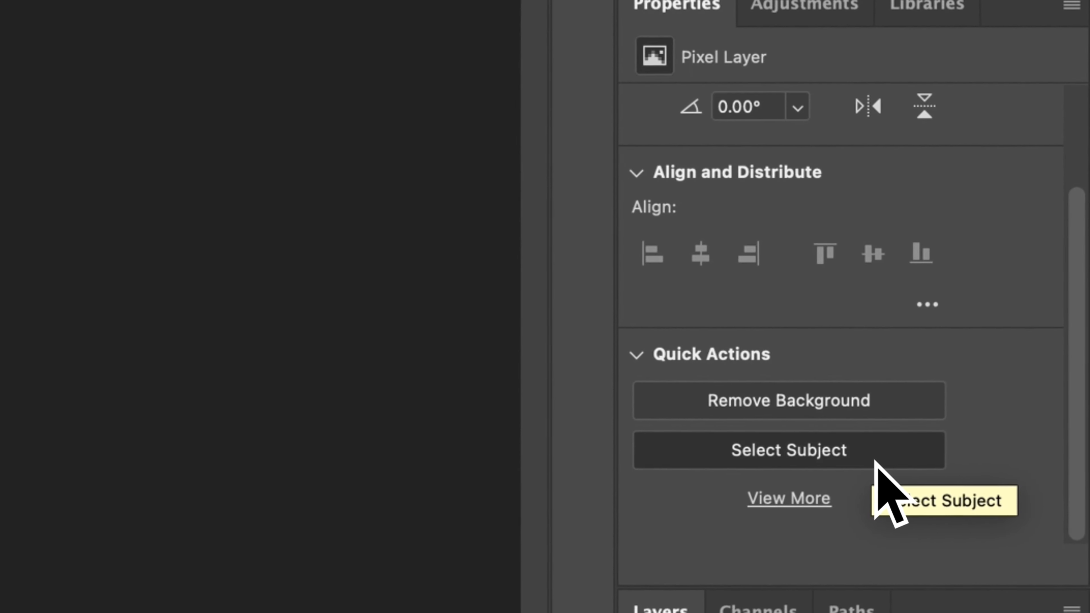
Select the woman with Select Subject and turn the selection into a layer mask on the duplicate layer.
left_click(875, 462)
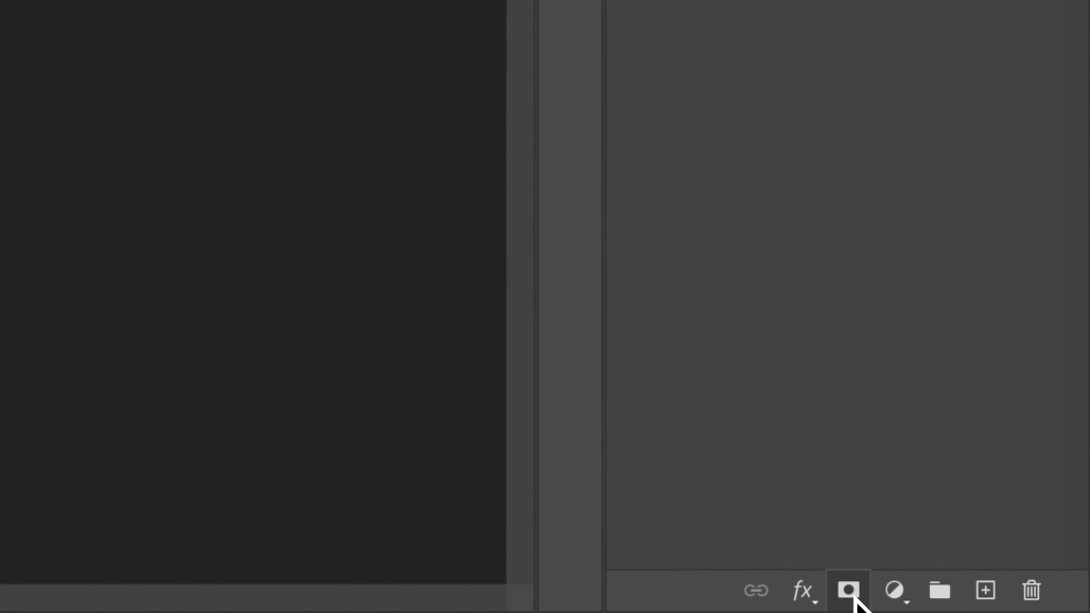
left_click(849, 591)
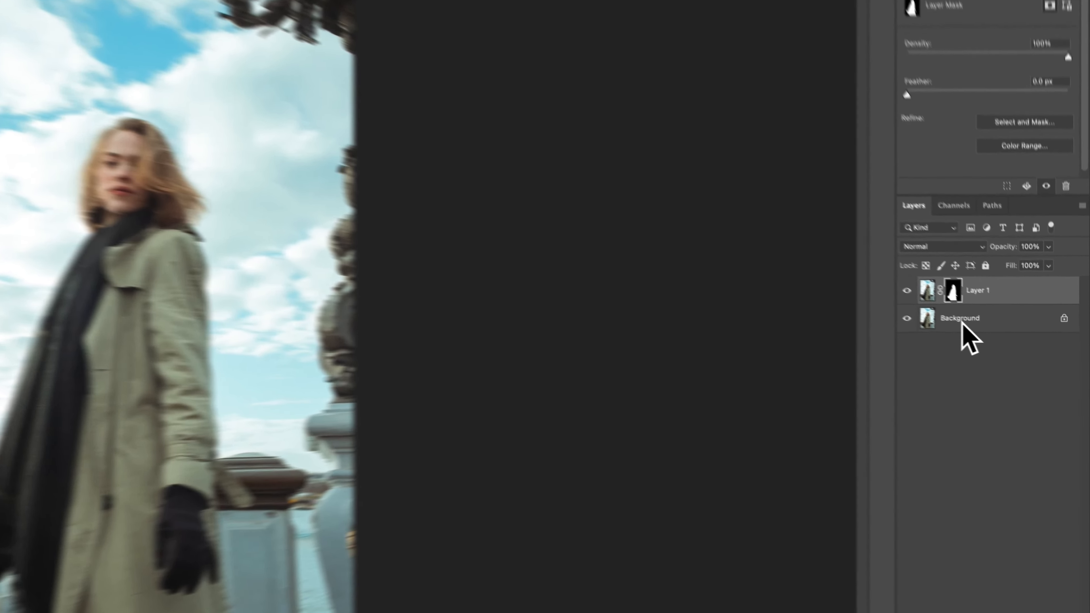
Desaturate the Background layer of the portrait photo.
left_click(1006, 339)
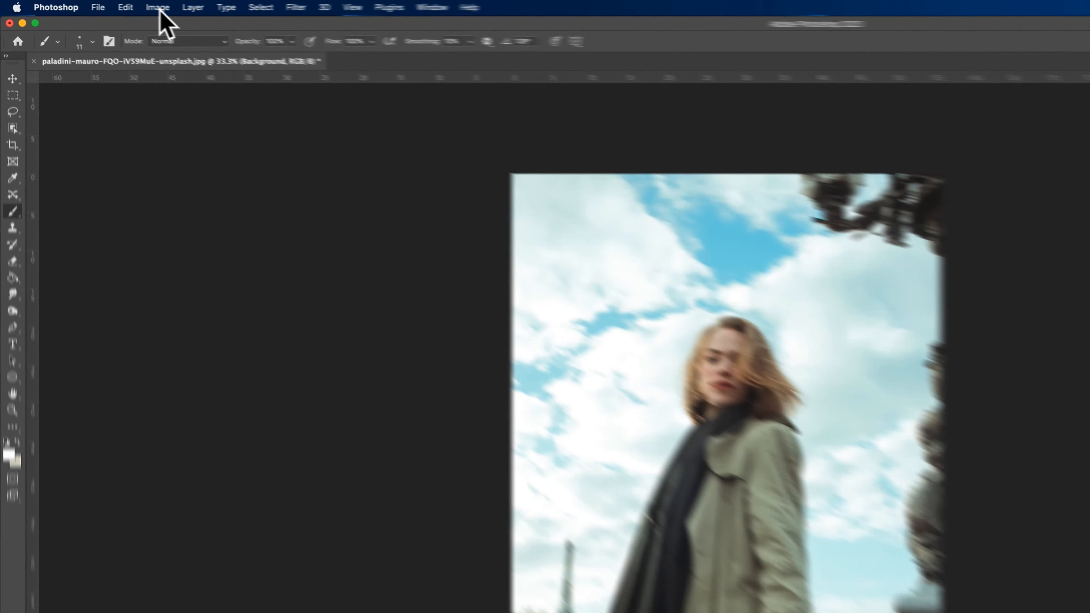
left_click(106, 5)
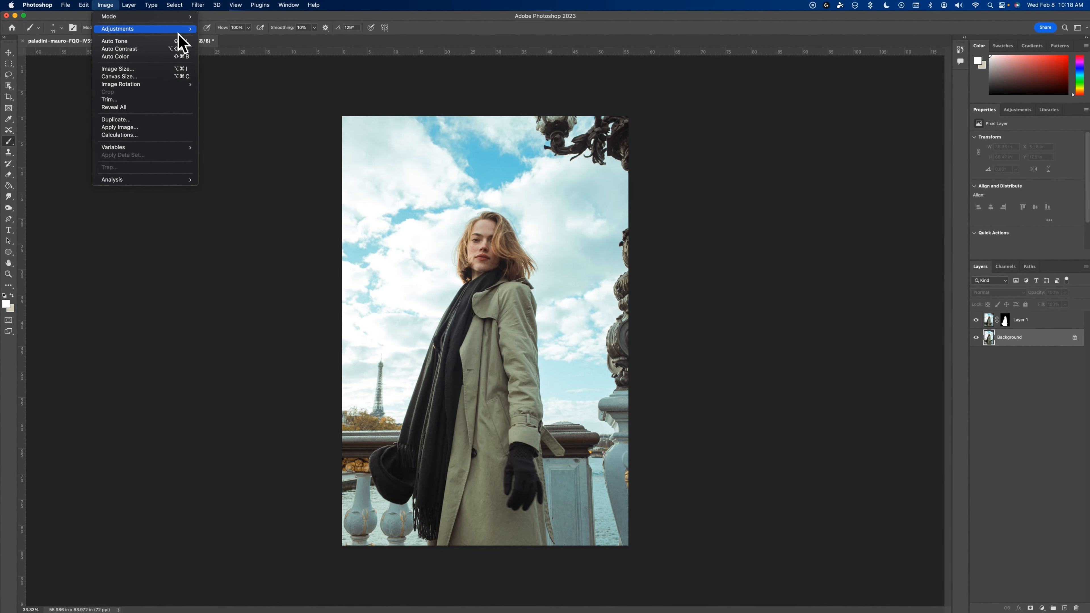
mouse_move(178, 30)
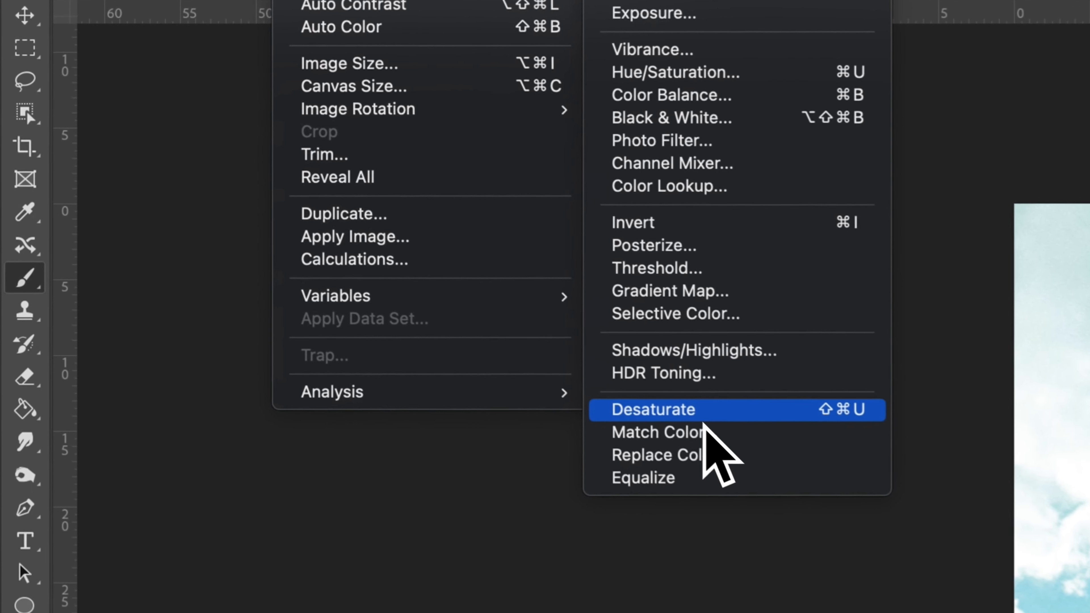
left_click(238, 189)
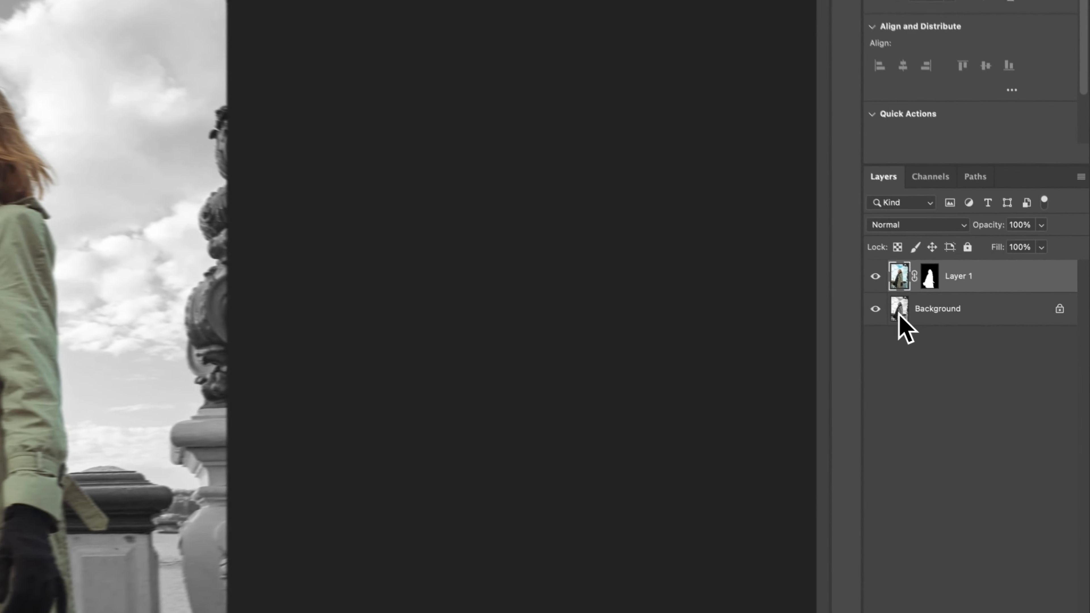
Activate Layer 1's mask and set the Soft Round brush size to 44 px for retouching around the woman's hair.
left_click(988, 337)
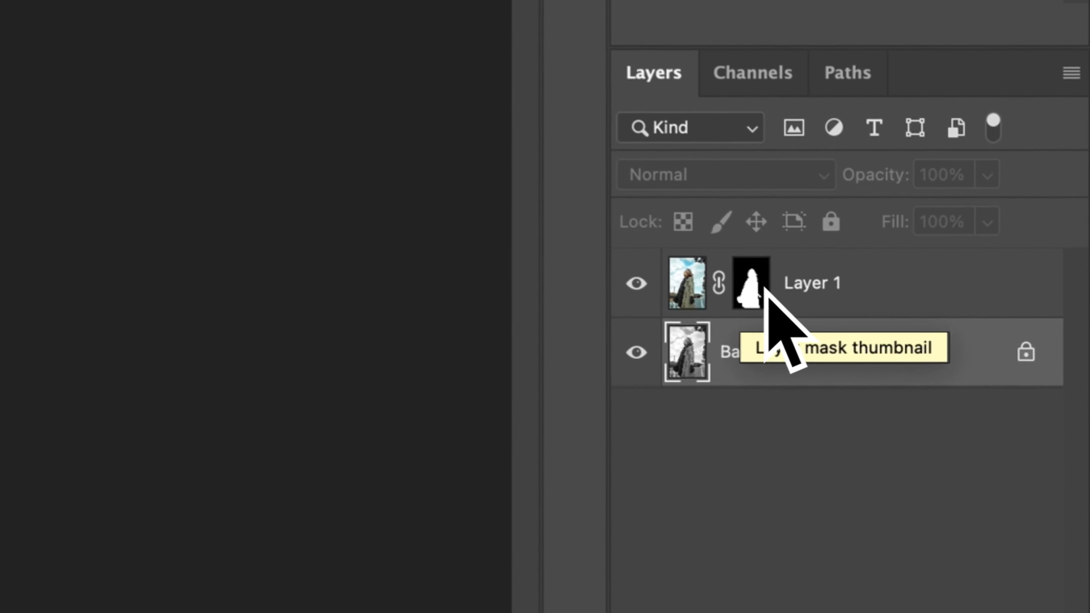
left_click(799, 297)
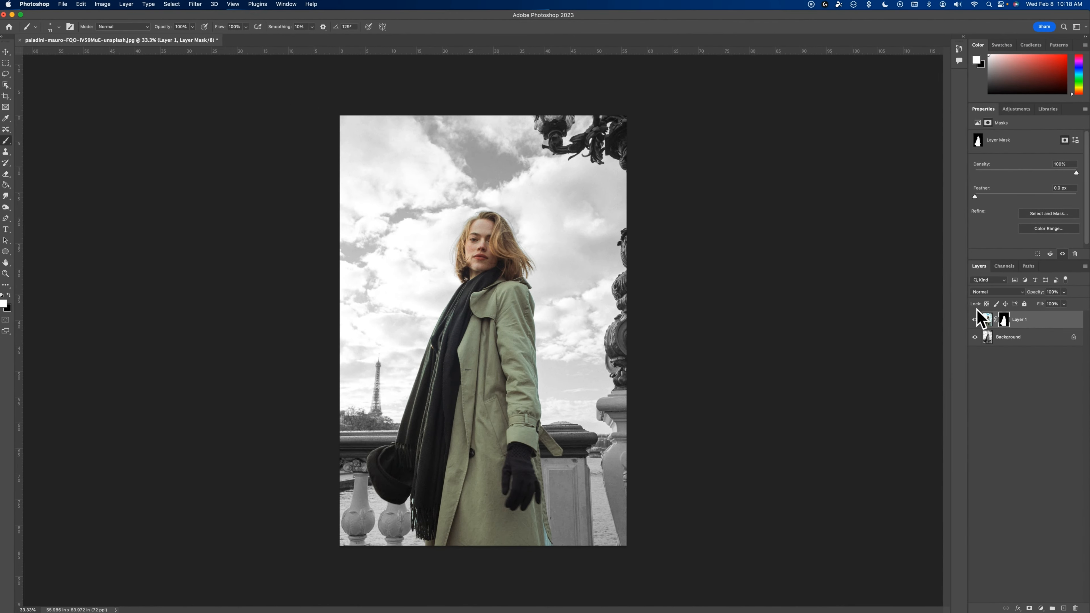
key("super+plus")
key("super+plus")
key("super+plus")
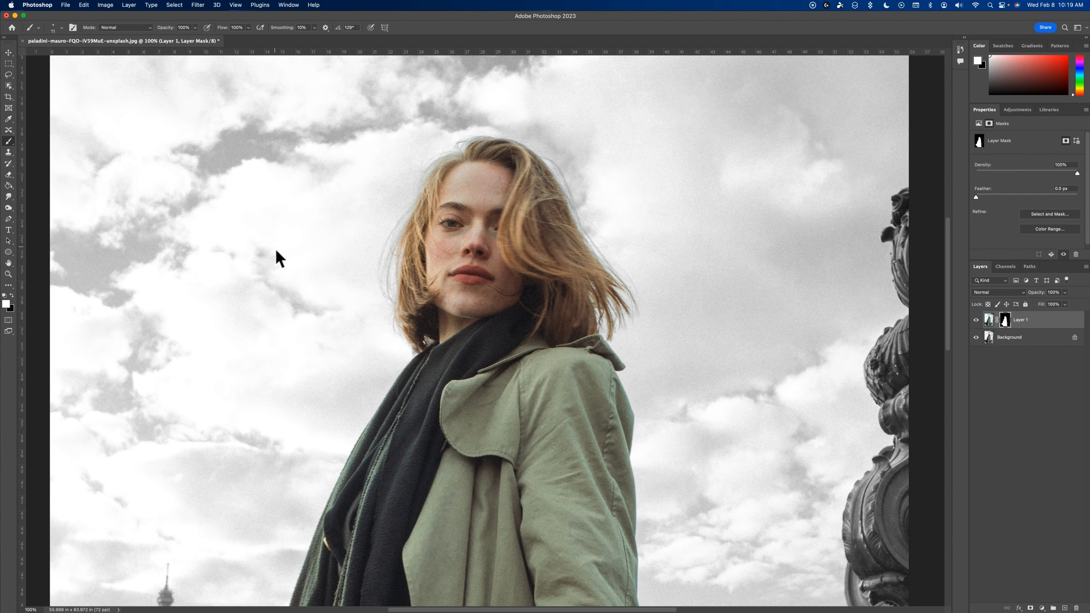
right_click(484, 172)
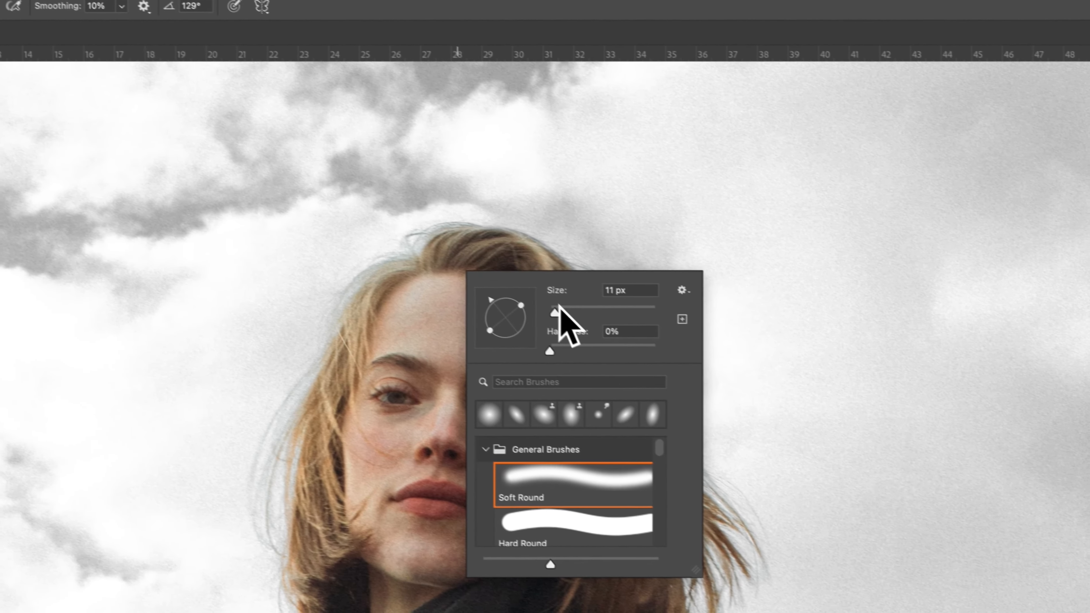
left_click(532, 184)
left_click_drag(540, 310, 552, 310)
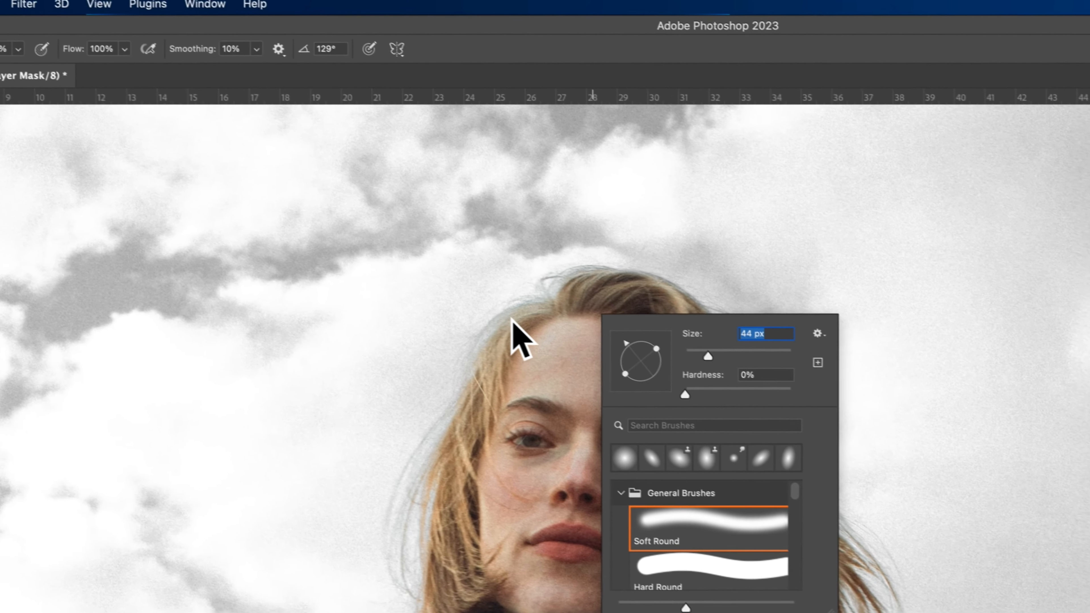
key("Return")
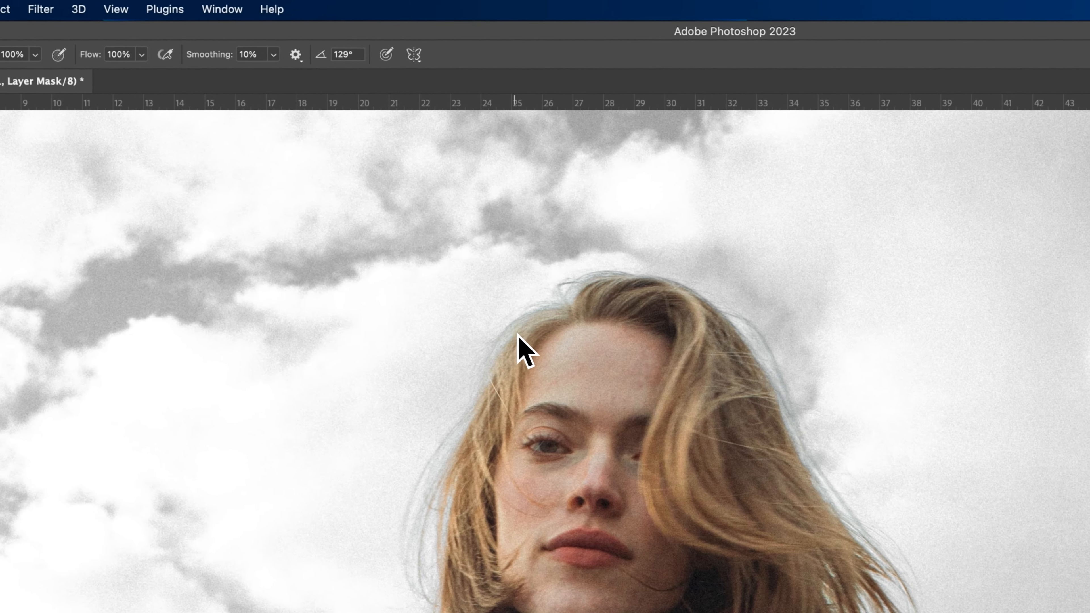
Paint a small white spot on Layer 1's mask above the woman's hair and cover it again with black.
mouse_move(540, 322)
left_mouse_down()
mouse_move(570, 329)
mouse_move(526, 341)
mouse_move(550, 323)
left_mouse_up()
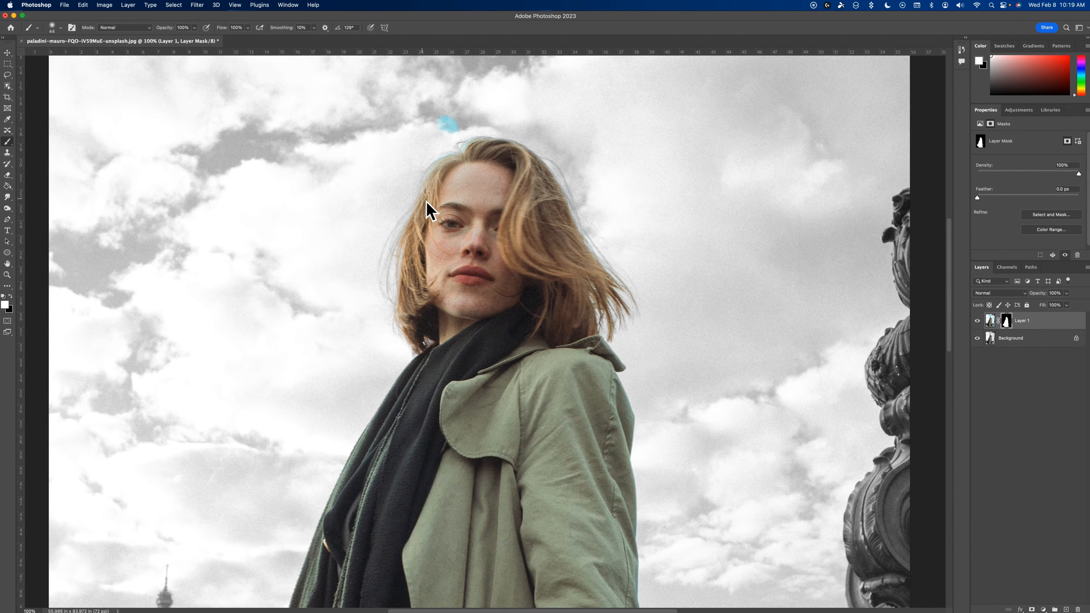
key("x")
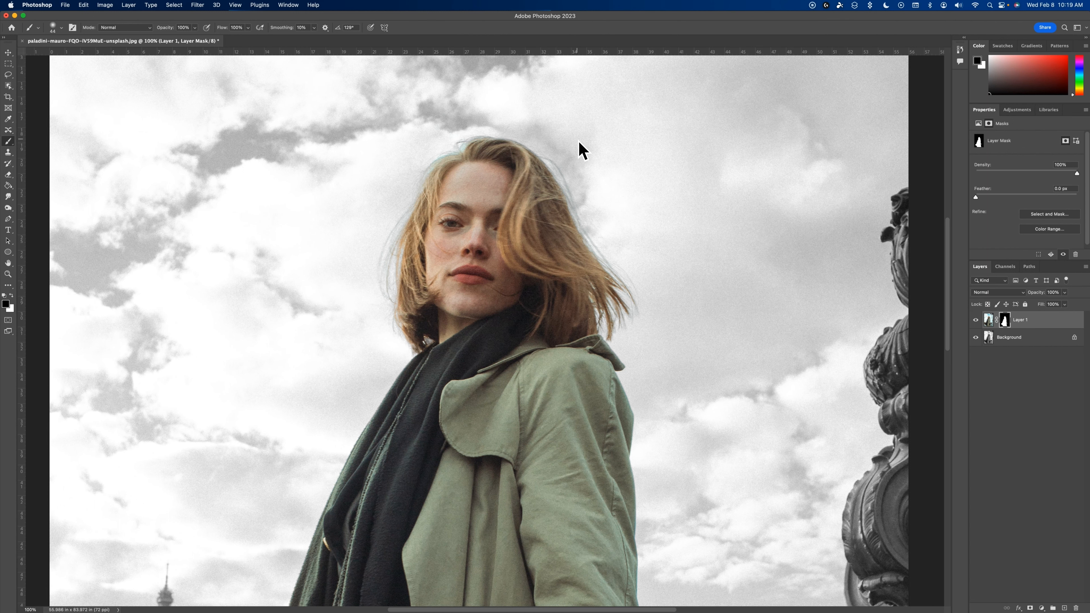
key("super+minus")
key("super+minus")
key("super+minus")
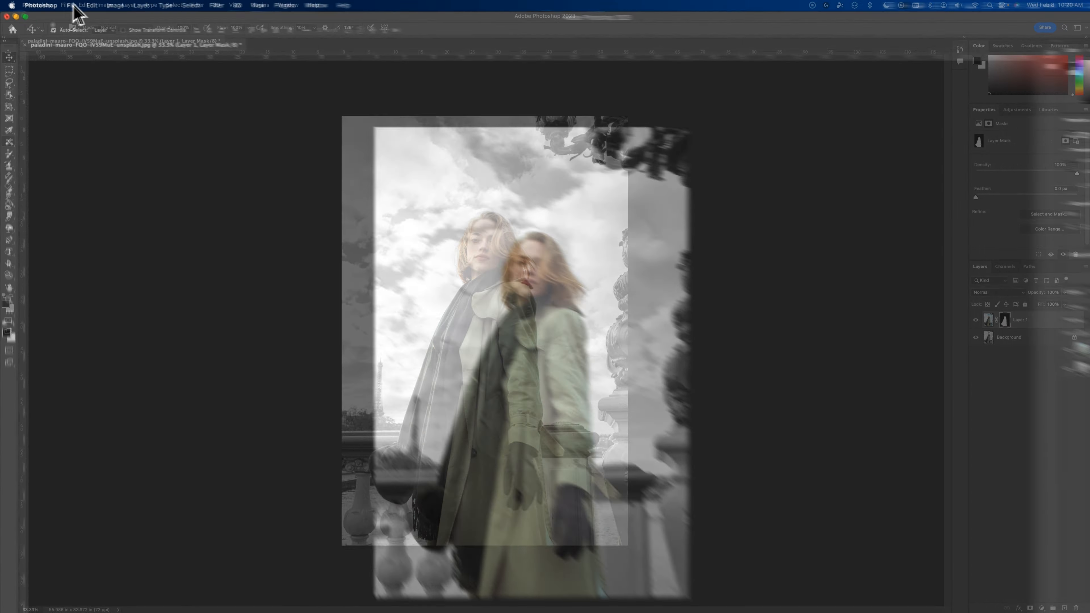
Open the sofa photo whose file name ends in dPUWzT5dqz8-unsplash.jpg and duplicate its Background layer.
left_click(66, 5)
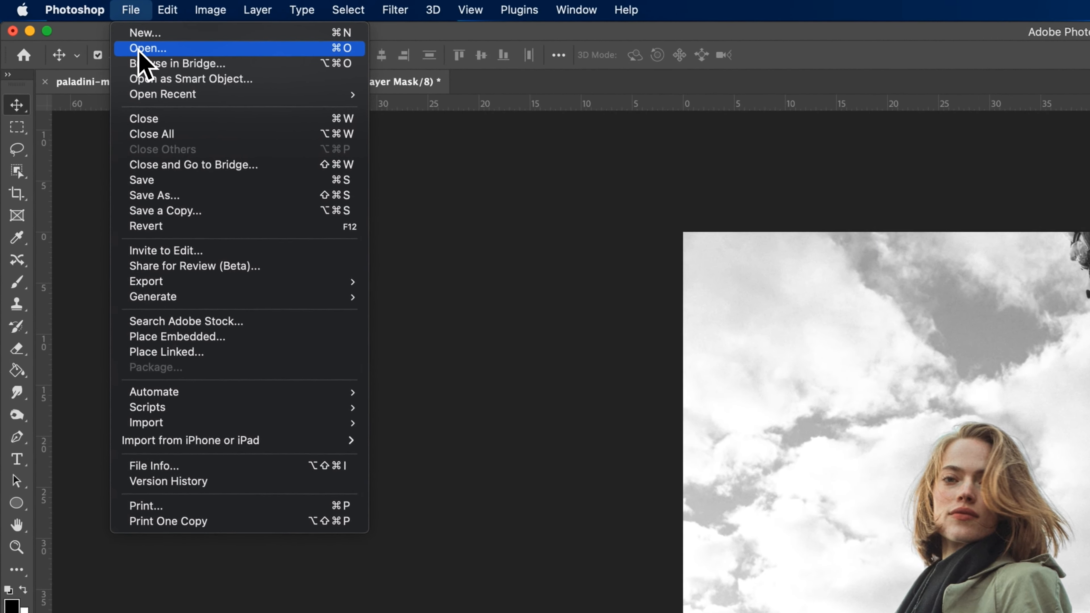
left_click(140, 51)
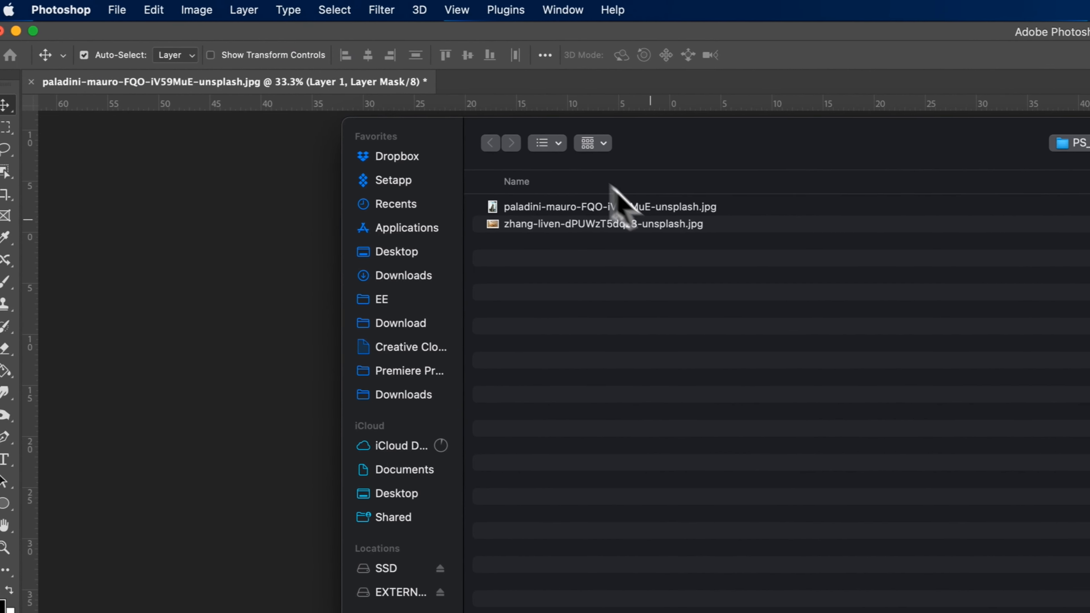
left_click(595, 224)
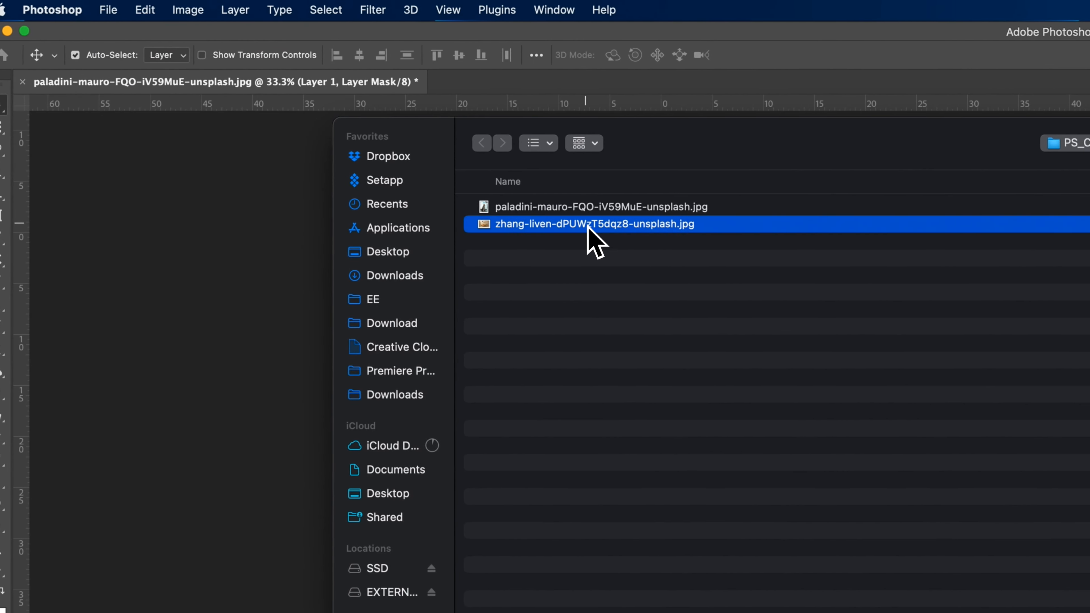
double_click(528, 228)
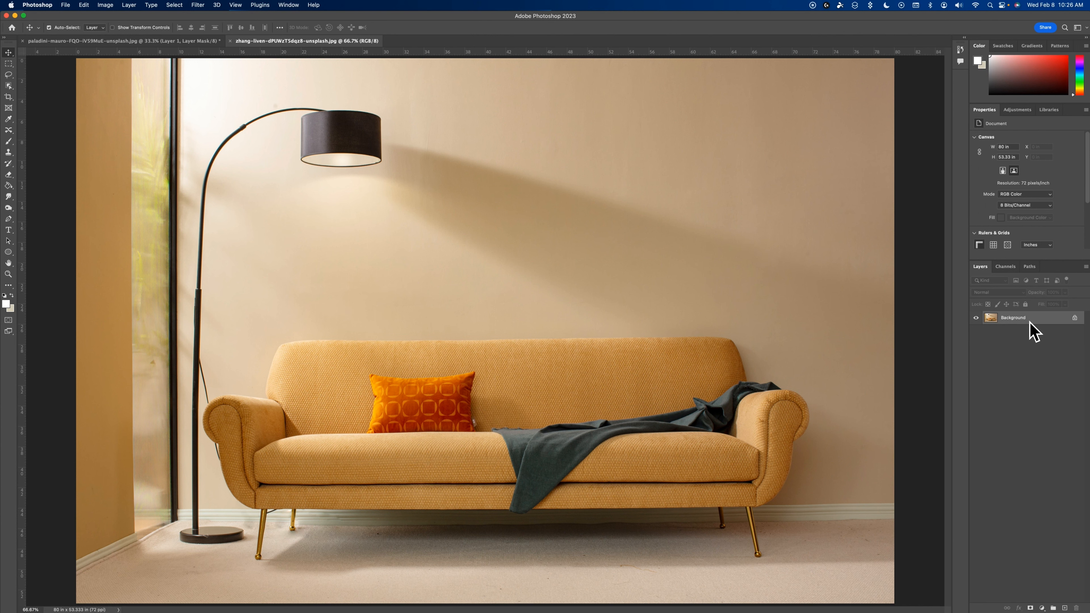
key("super+j")
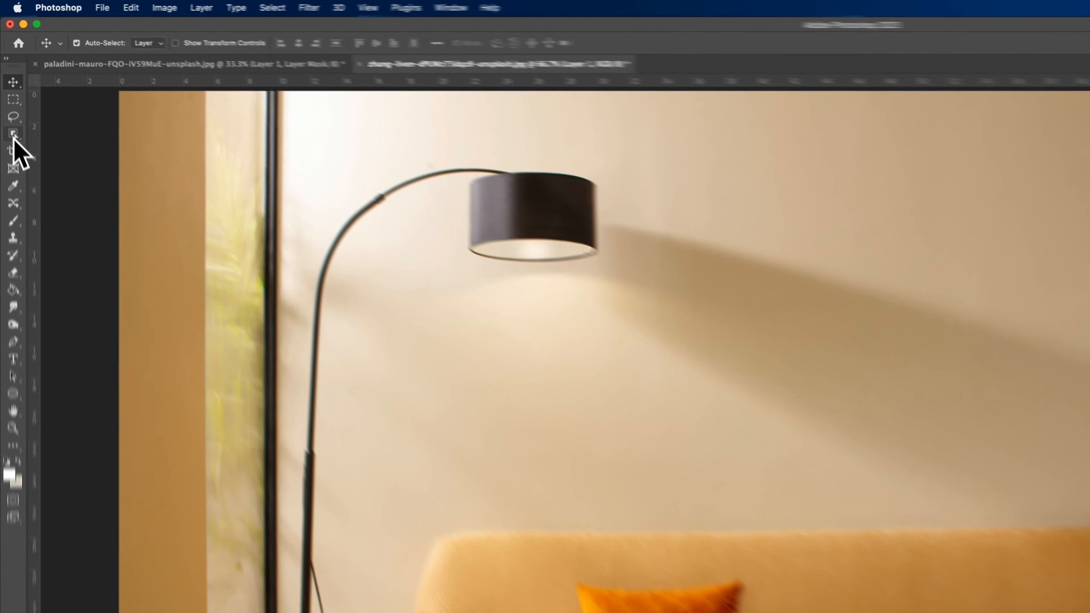
Select the orange cushion with the Object Selection tool and add a layer mask to Layer 1 from the selection.
left_click(8, 87)
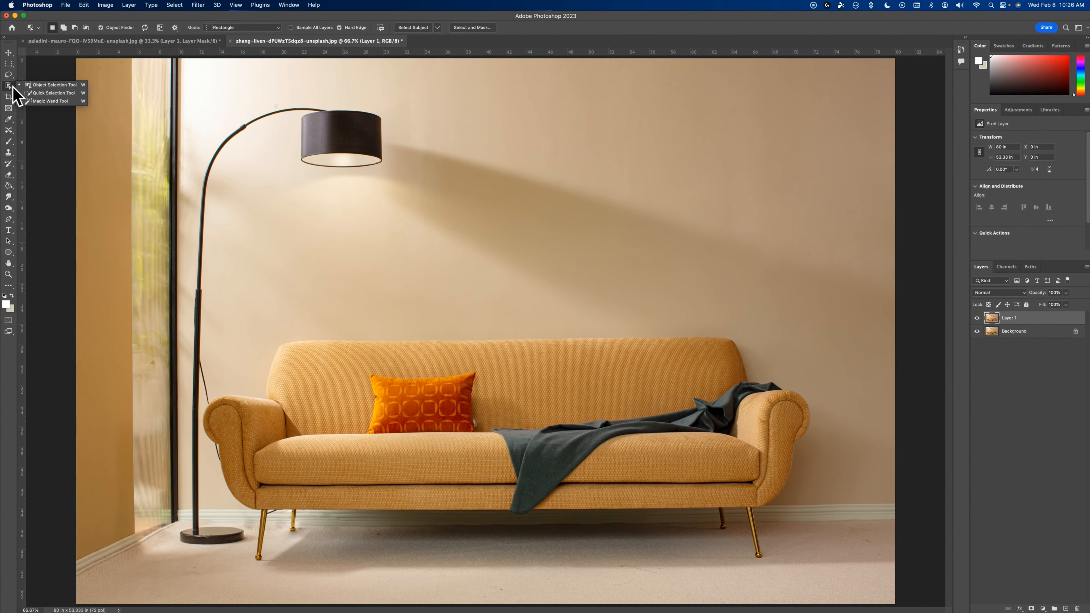
left_click(46, 102)
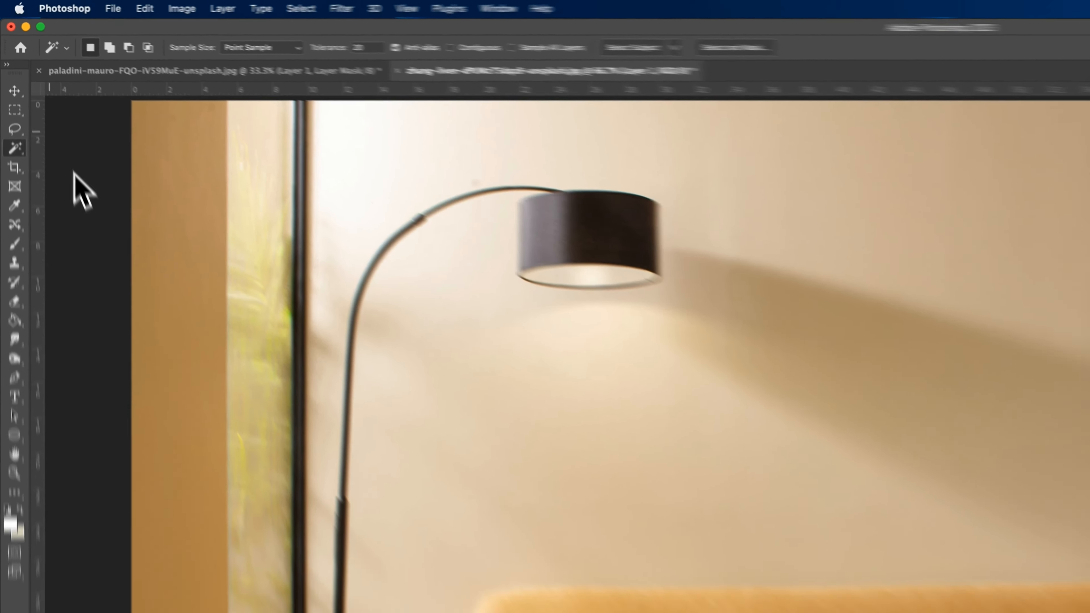
left_click(16, 150)
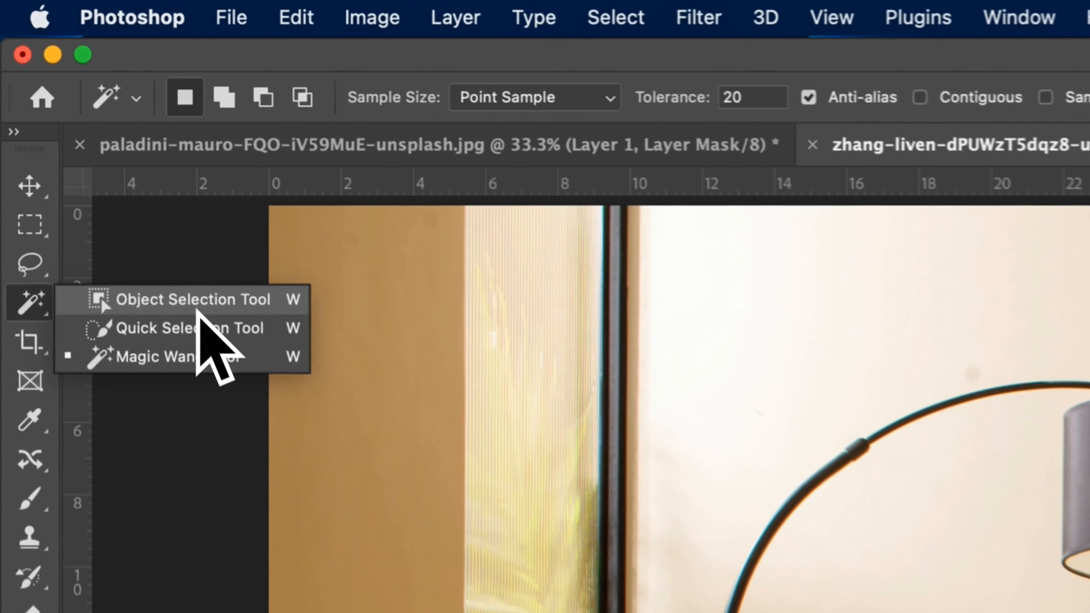
left_click(54, 85)
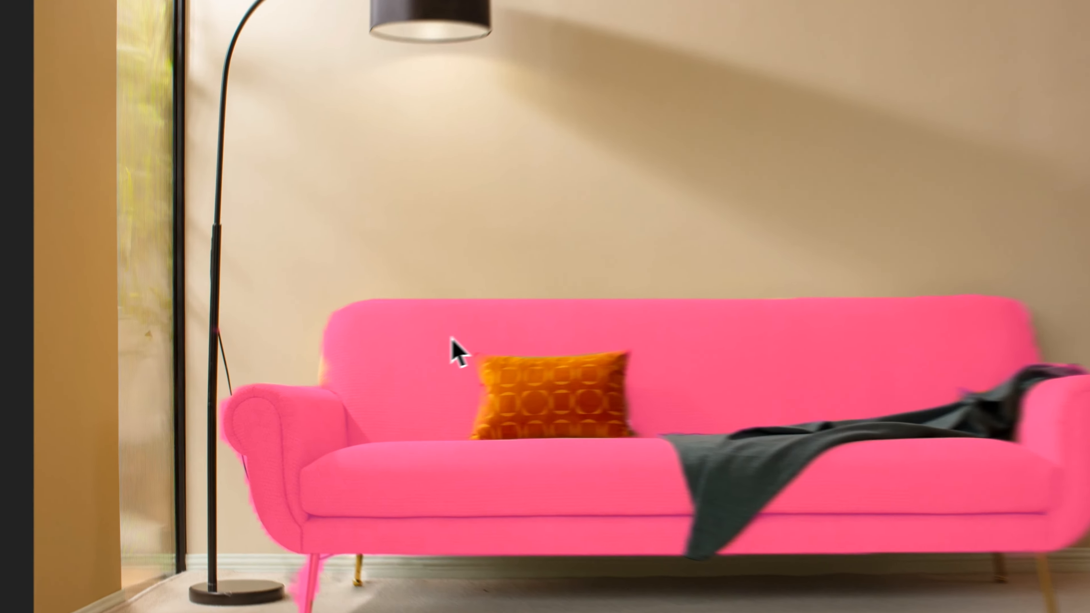
left_click_drag(354, 365, 361, 371)
left_click_drag(549, 323, 787, 452)
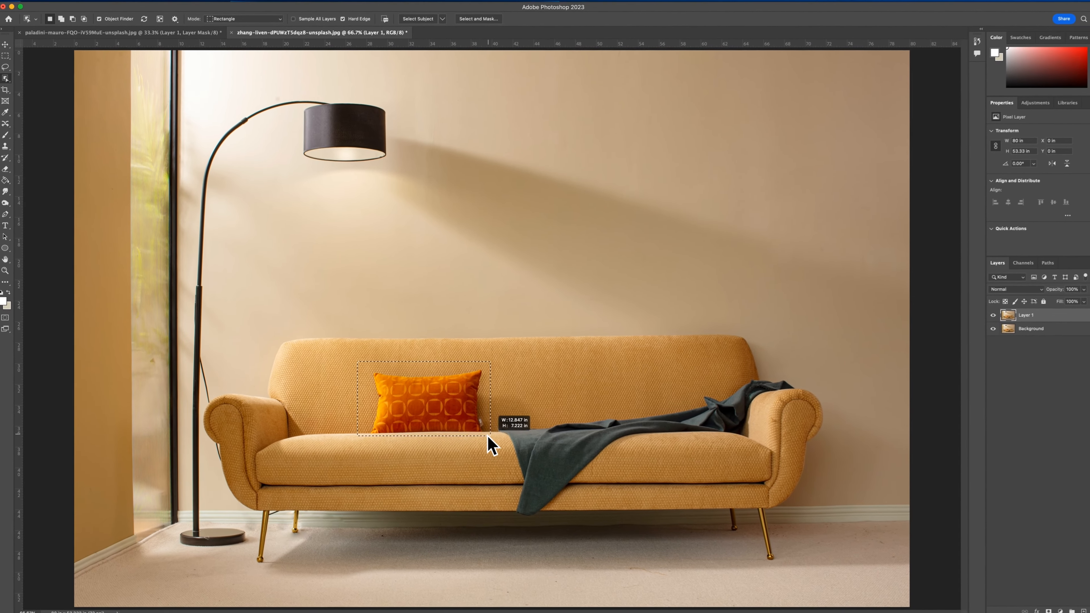
left_click_drag(488, 436, 493, 438)
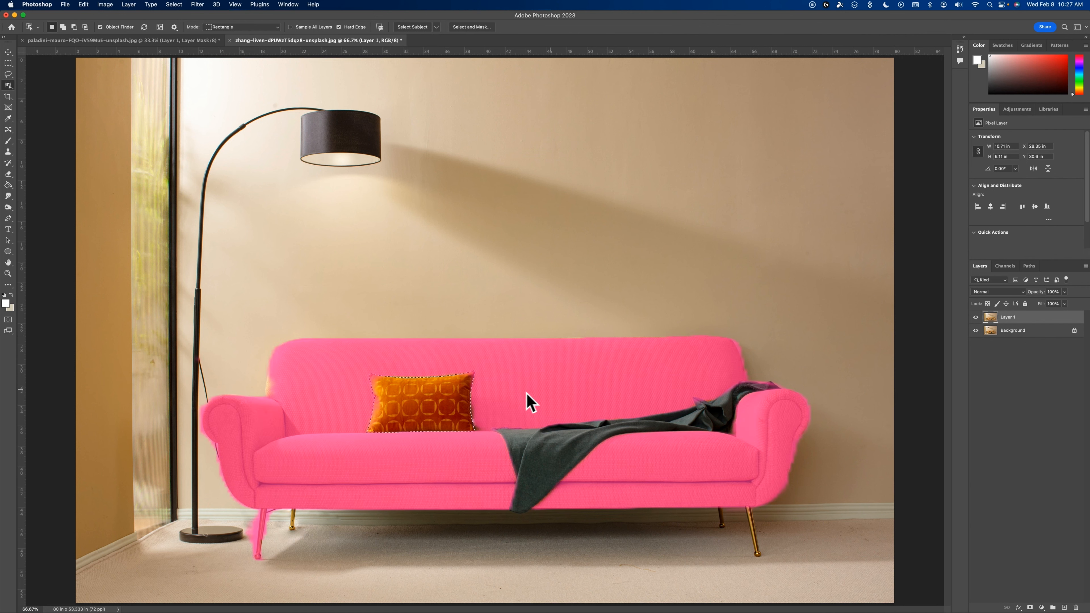
left_click(1031, 607)
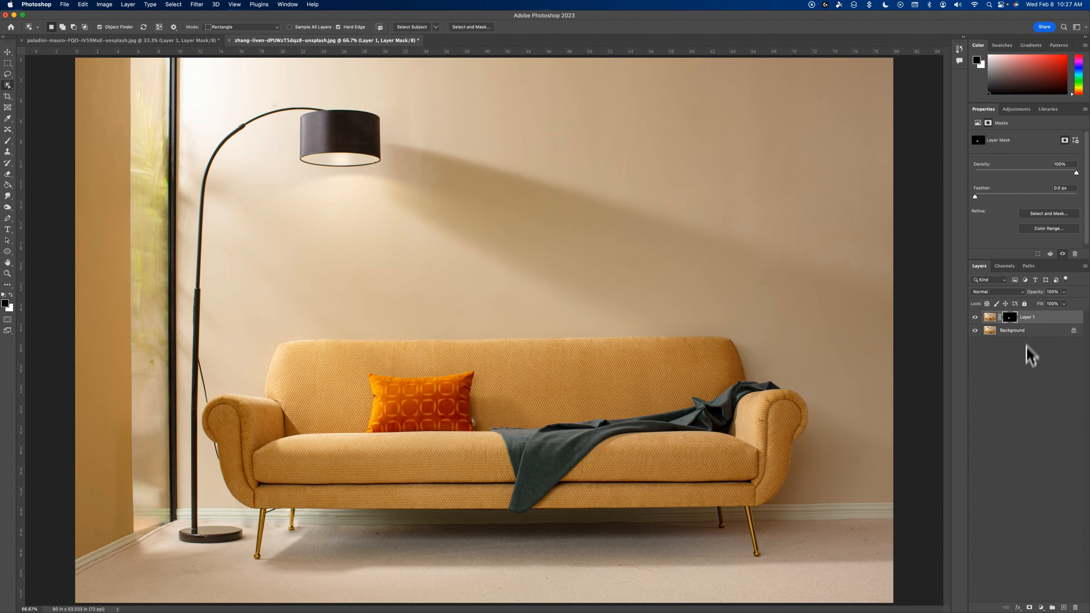
Desaturate the Background layer of the sofa photo beneath the masked cushion layer.
left_click(1032, 329)
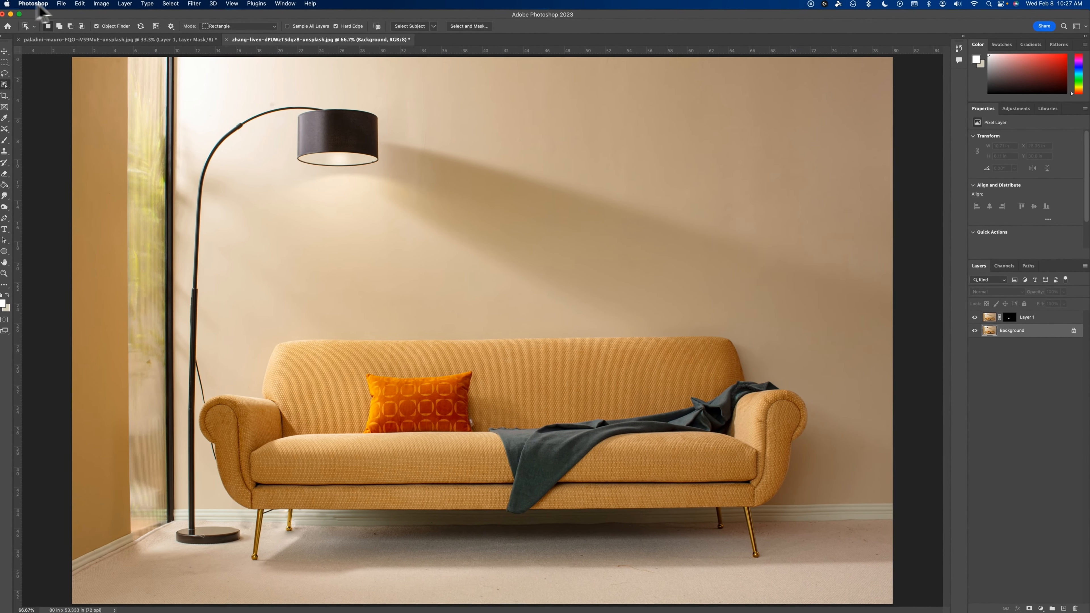
left_click(102, 5)
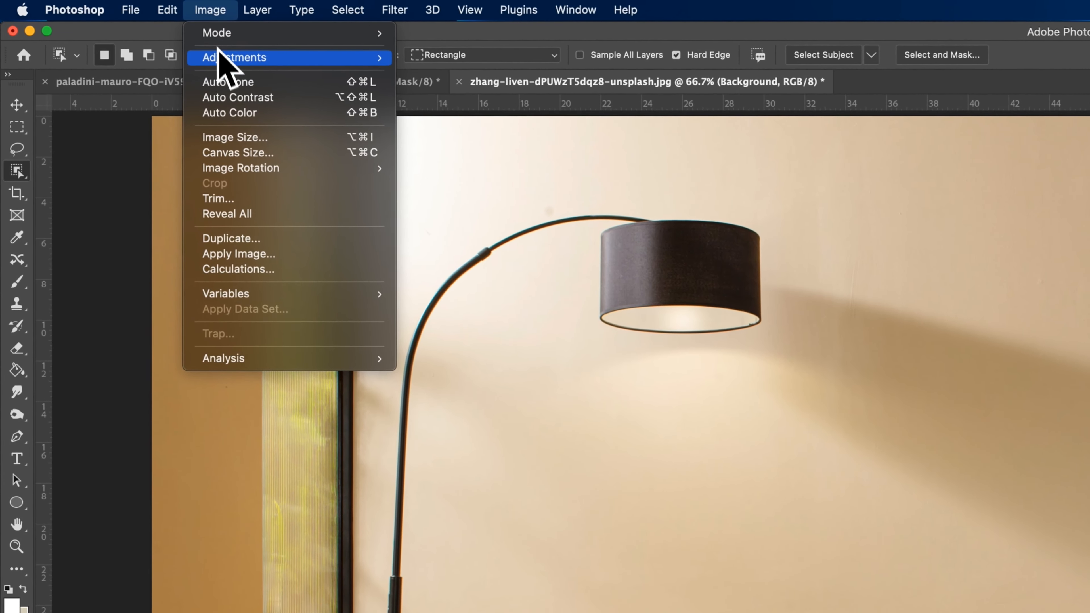
mouse_move(189, 47)
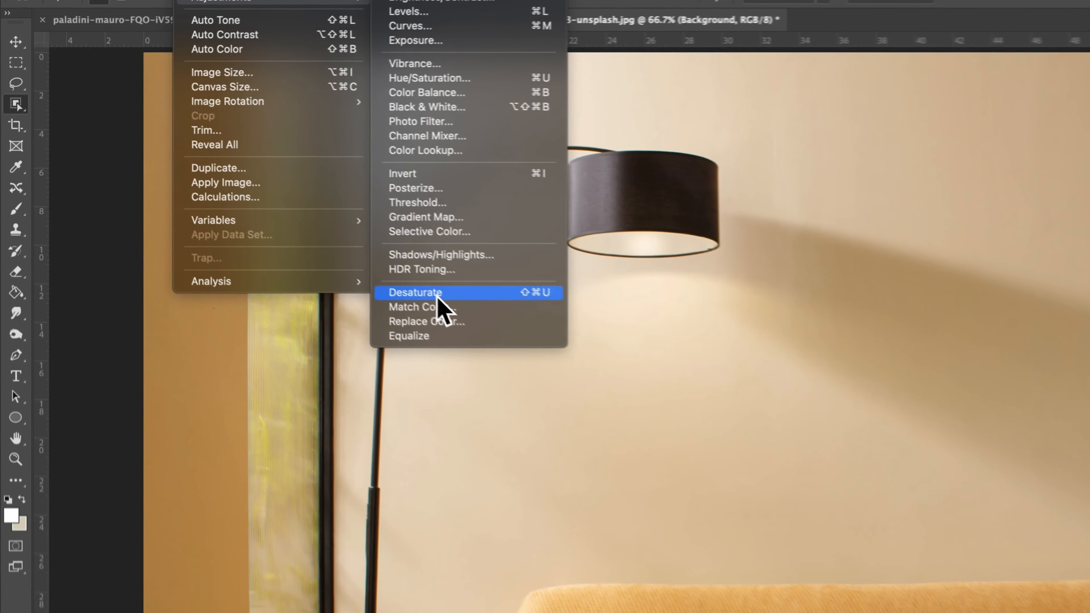
left_click(275, 230)
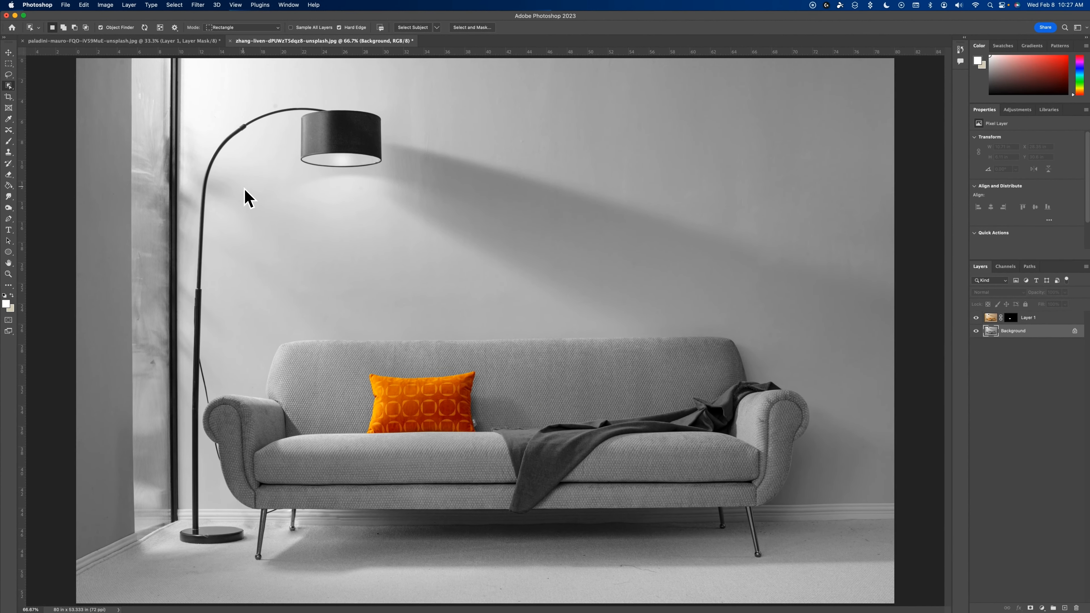
Paint white on Layer 1's mask with a smaller Brush to reveal the colour of the tag on the cushion's lower right edge.
left_click(1010, 317)
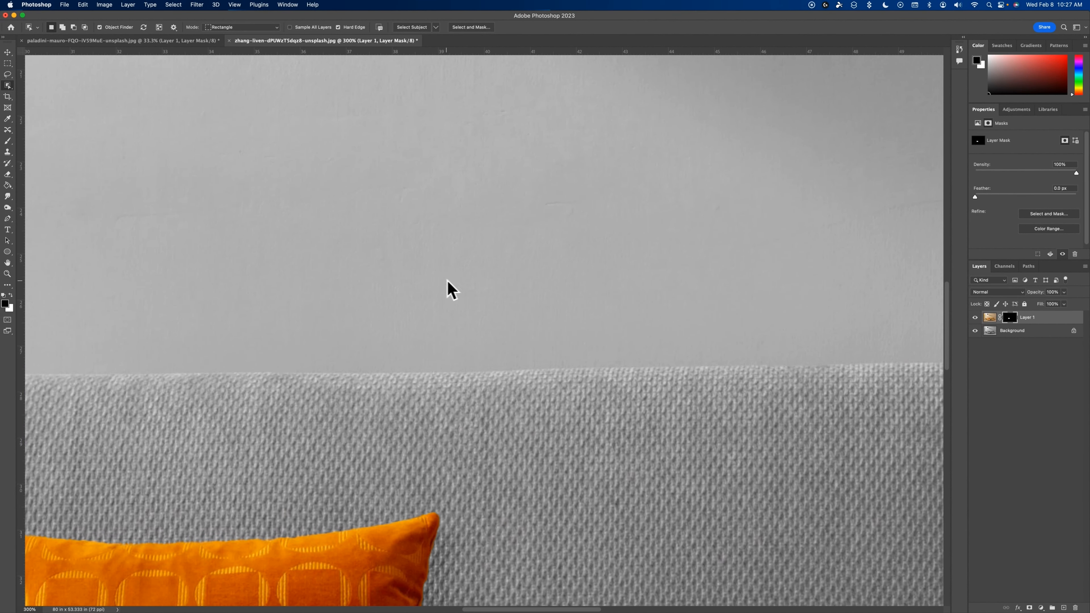
key("super+plus")
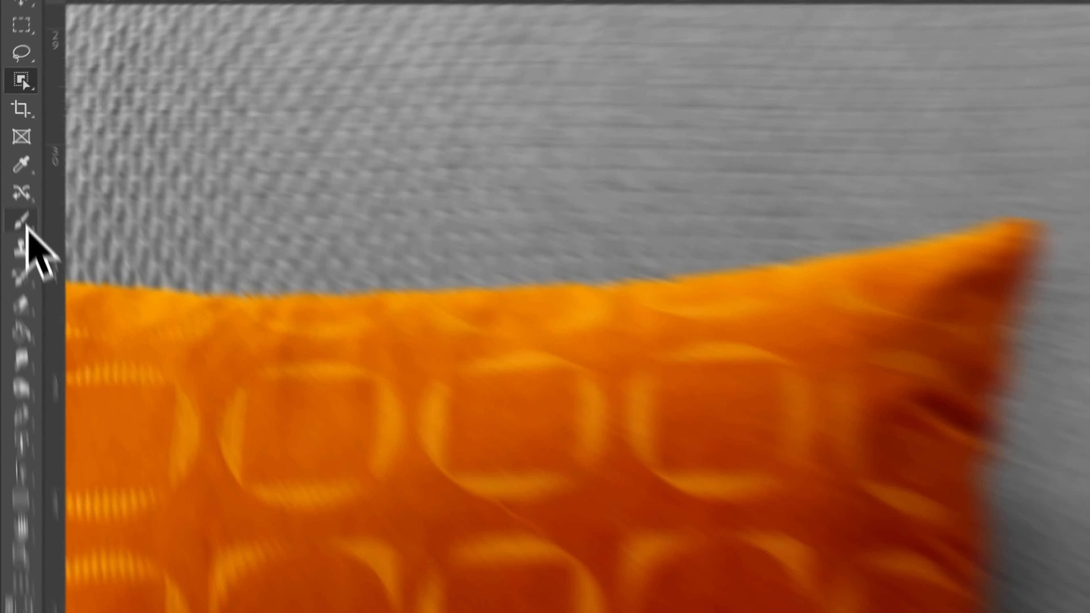
right_click(8, 141)
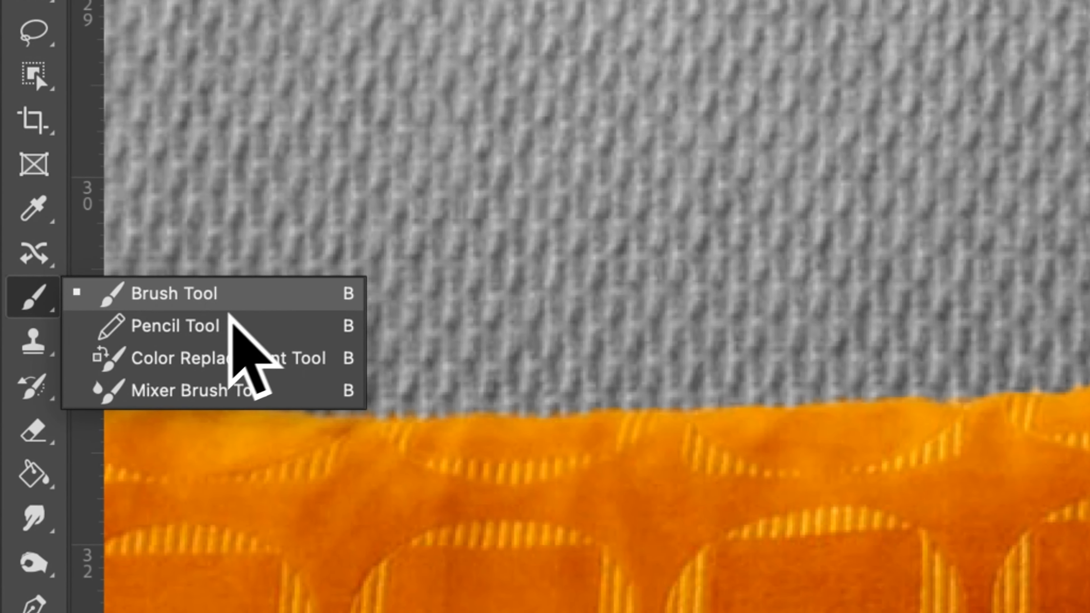
left_click(238, 301)
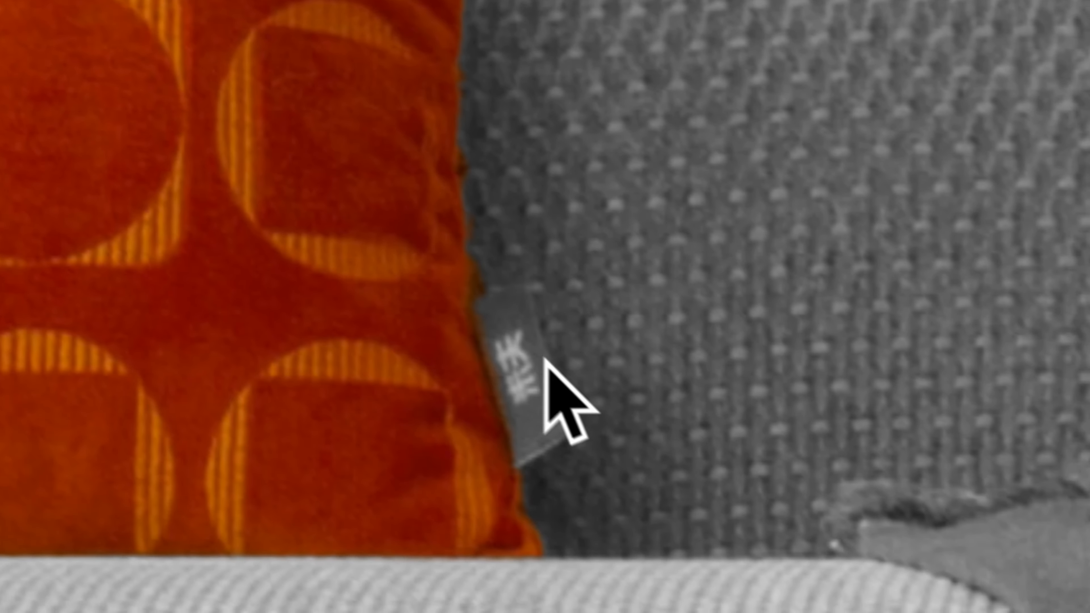
right_click(426, 268)
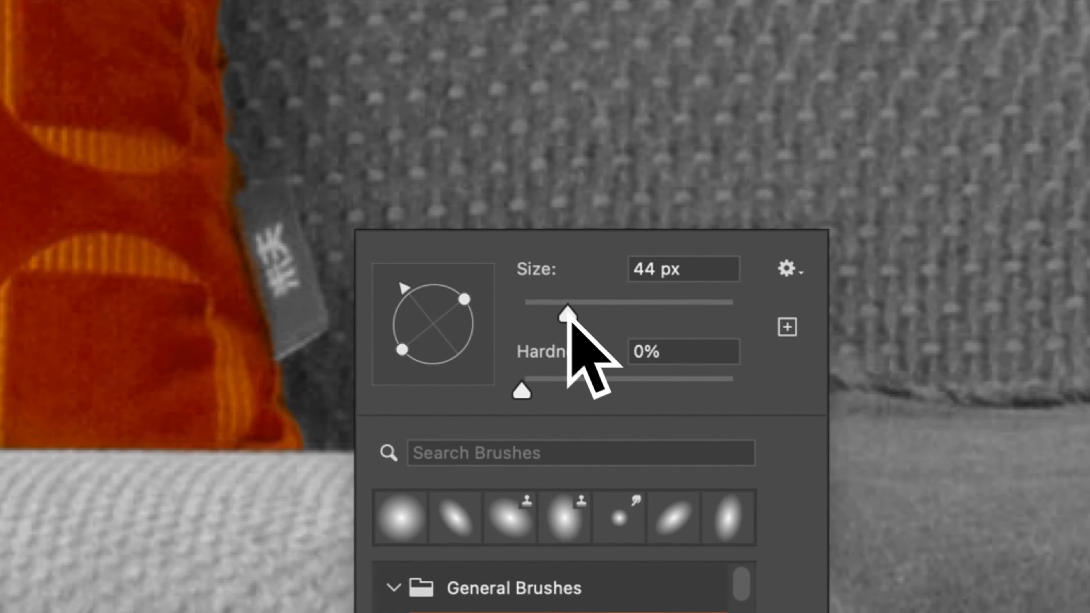
left_click_drag(650, 344, 615, 343)
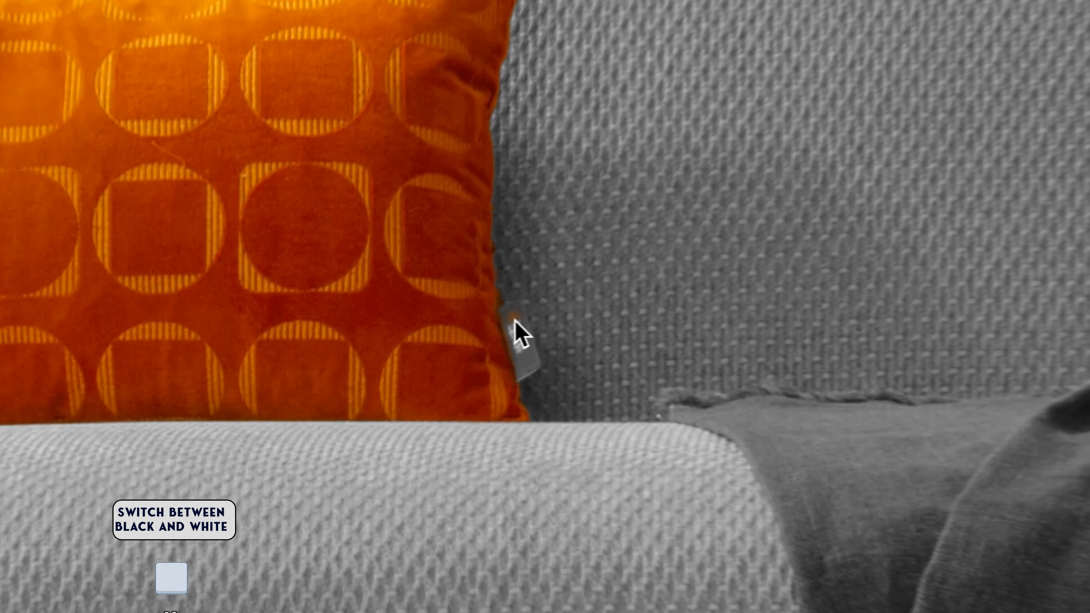
mouse_move(404, 357)
left_mouse_down()
mouse_move(410, 384)
mouse_move(404, 365)
left_mouse_up()
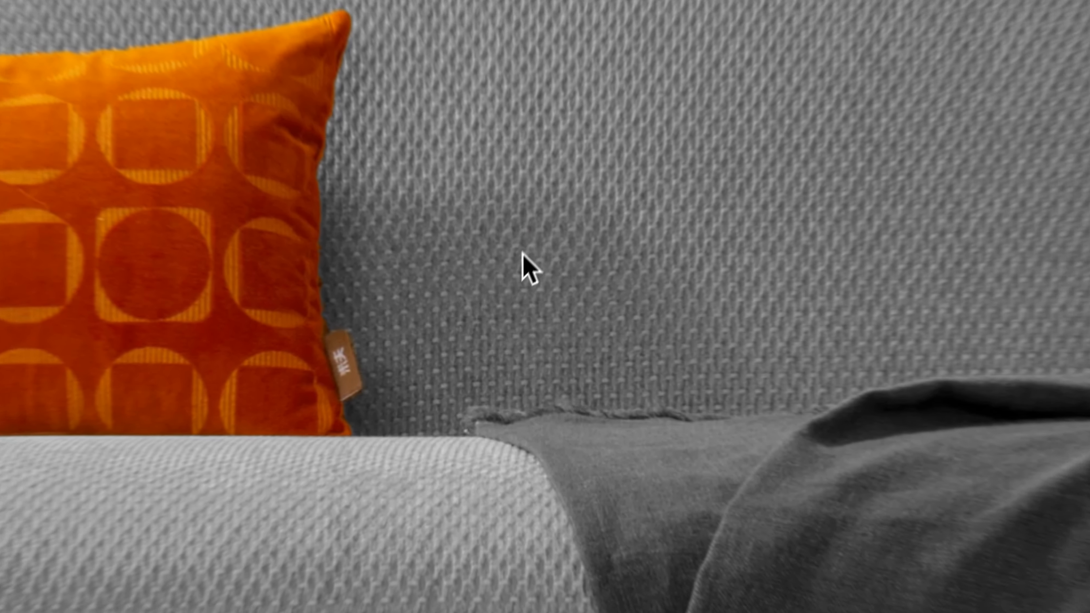
Paint a curved white stroke on Layer 1's mask over the sofa back beside the cushion and cover it again with black.
left_click_drag(680, 176, 690, 278)
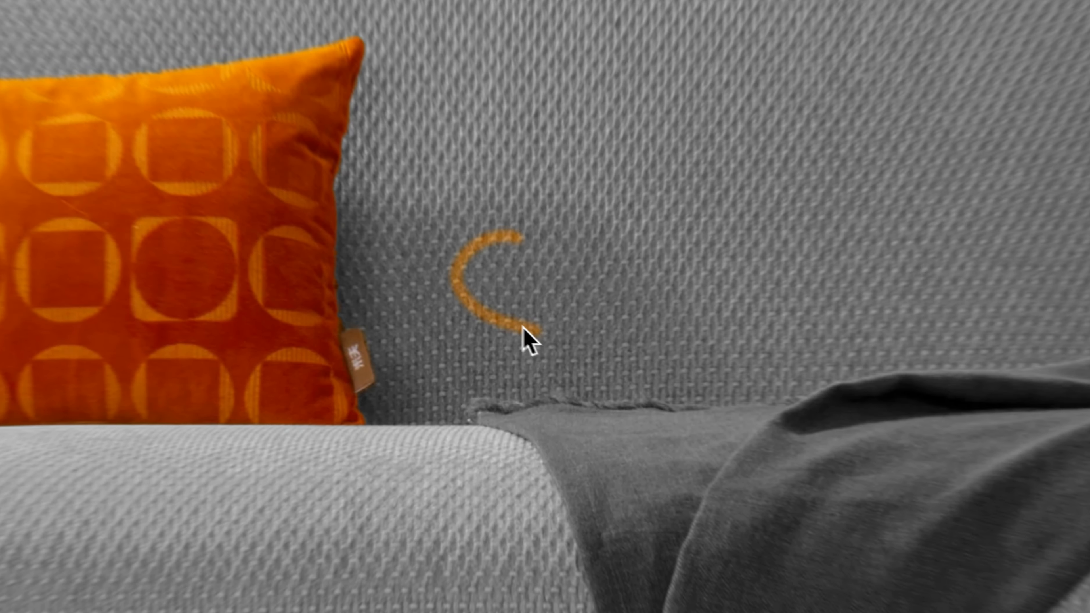
left_click_drag(534, 349, 510, 343)
mouse_move(501, 304)
left_mouse_down()
mouse_move(465, 311)
mouse_move(438, 214)
mouse_move(530, 241)
left_mouse_up()
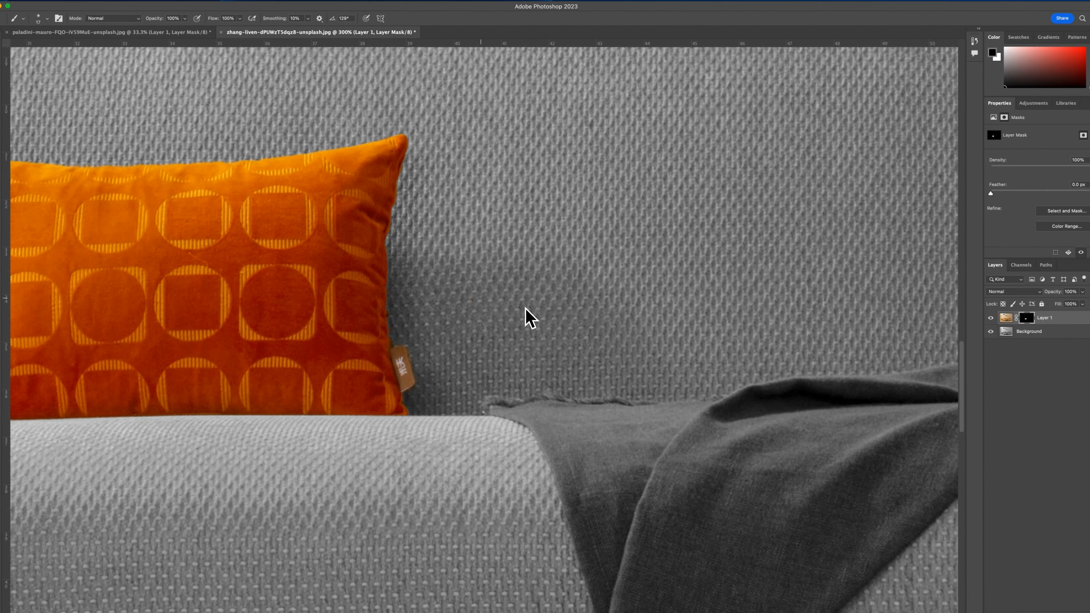
key("super+1")
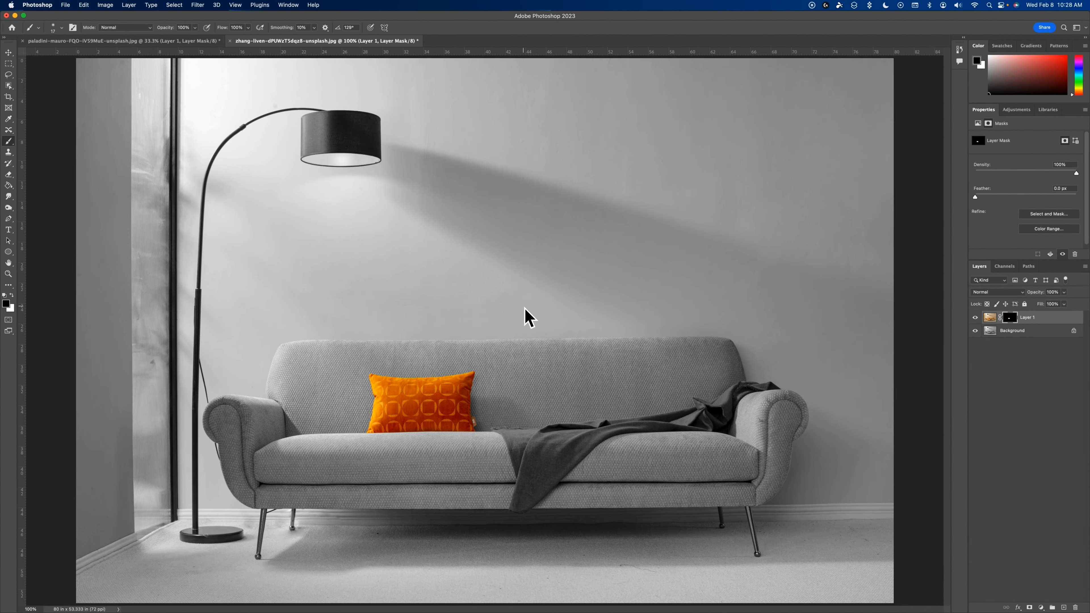